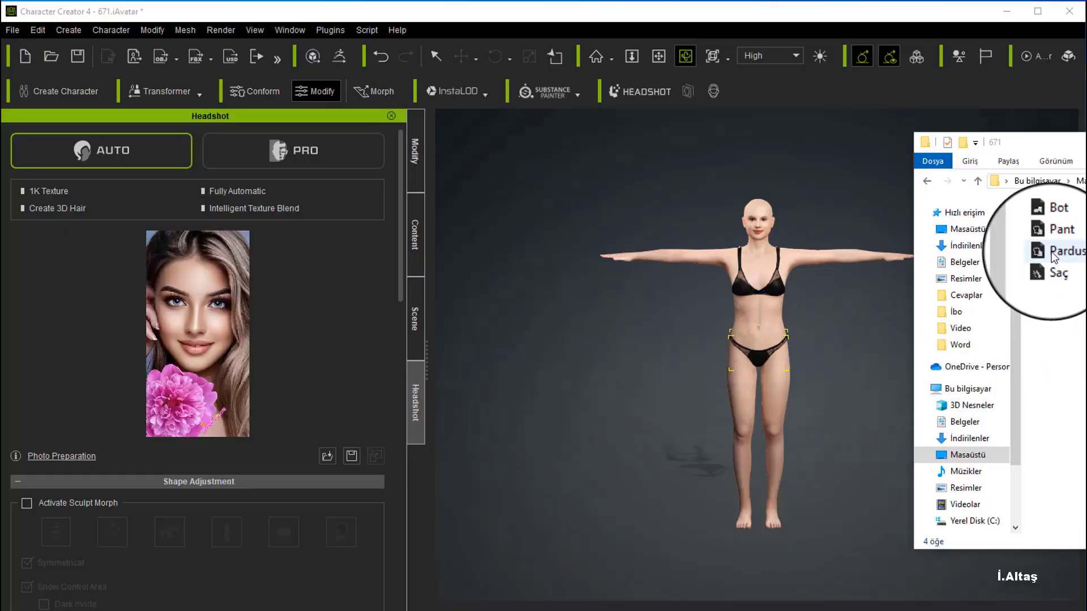
Dress the bald 671 character in the plaid coat, the Pant trousers and the Bot boots from folder 671
drag(1058, 251, 772, 345)
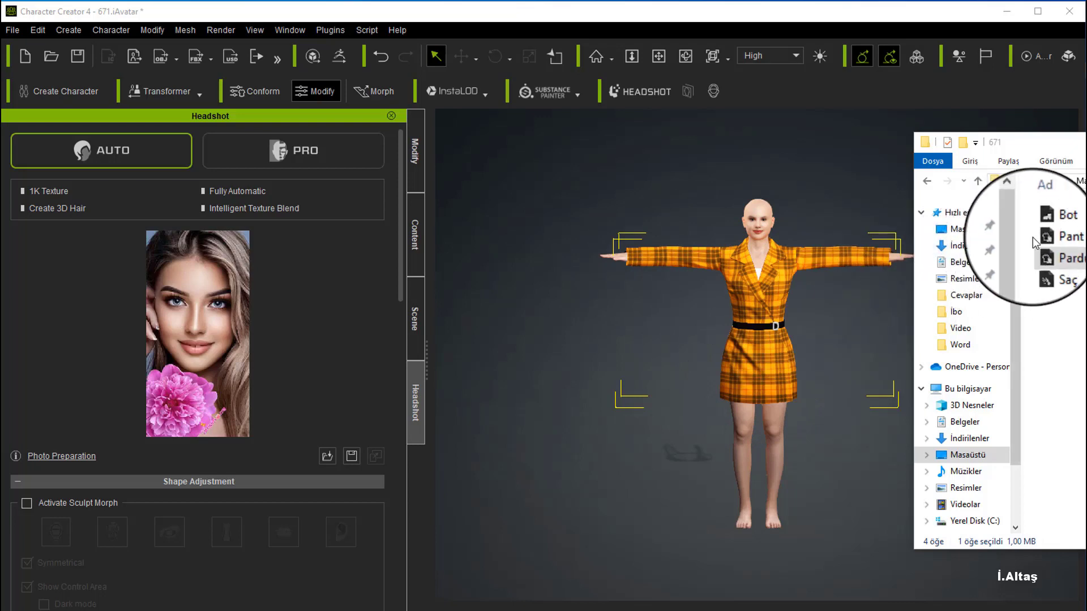
drag(1054, 242, 763, 367)
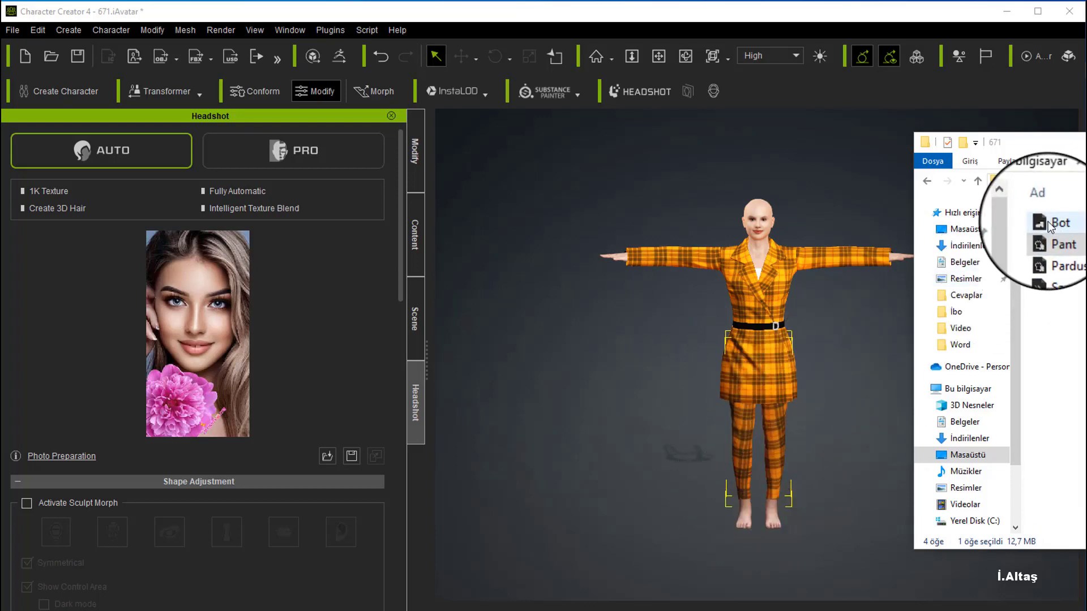
drag(1050, 227, 758, 338)
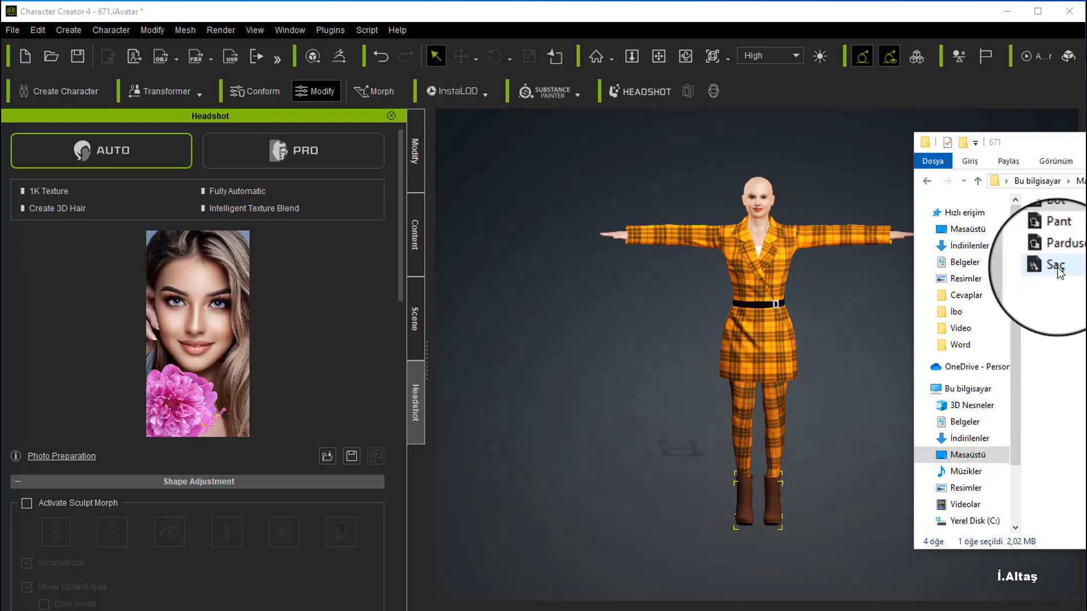
Apply the Saç hair from folder 671 to the character and inspect the finished look
drag(1056, 267, 763, 276)
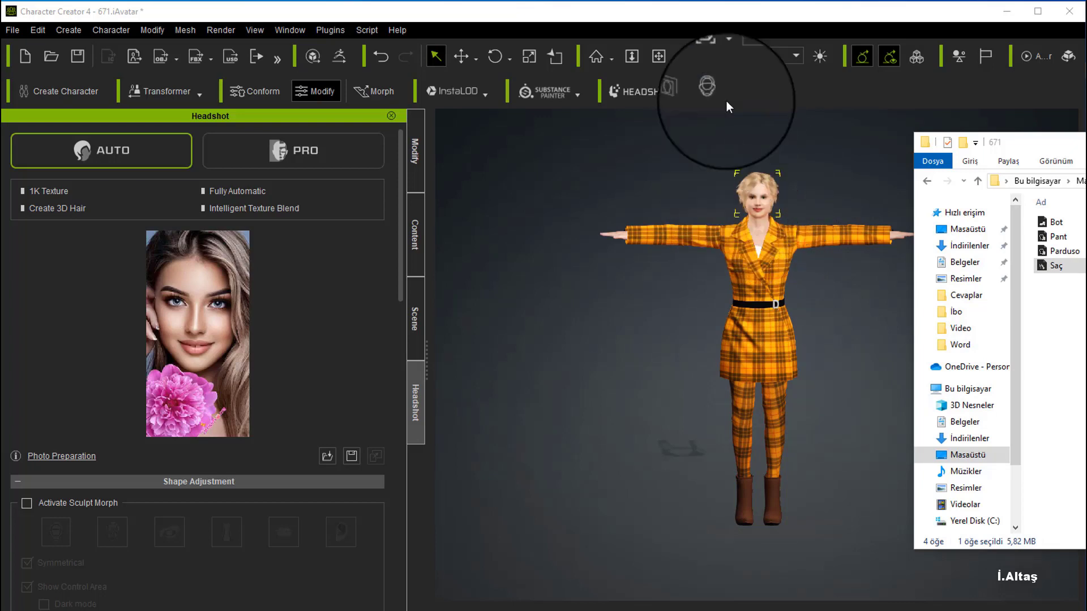
click(685, 56)
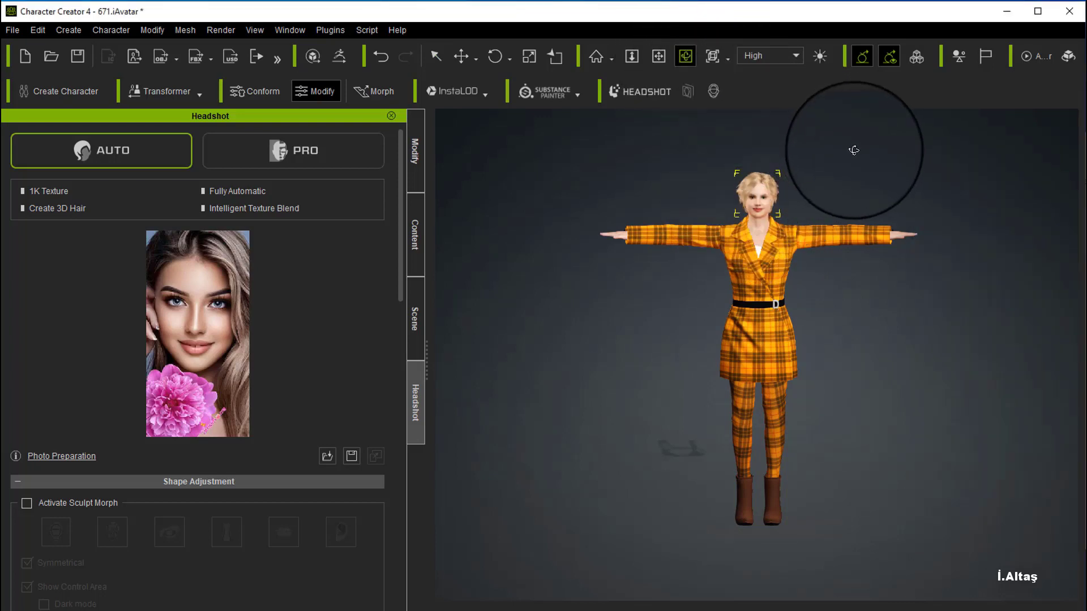
right_drag(854, 151, 868, 293)
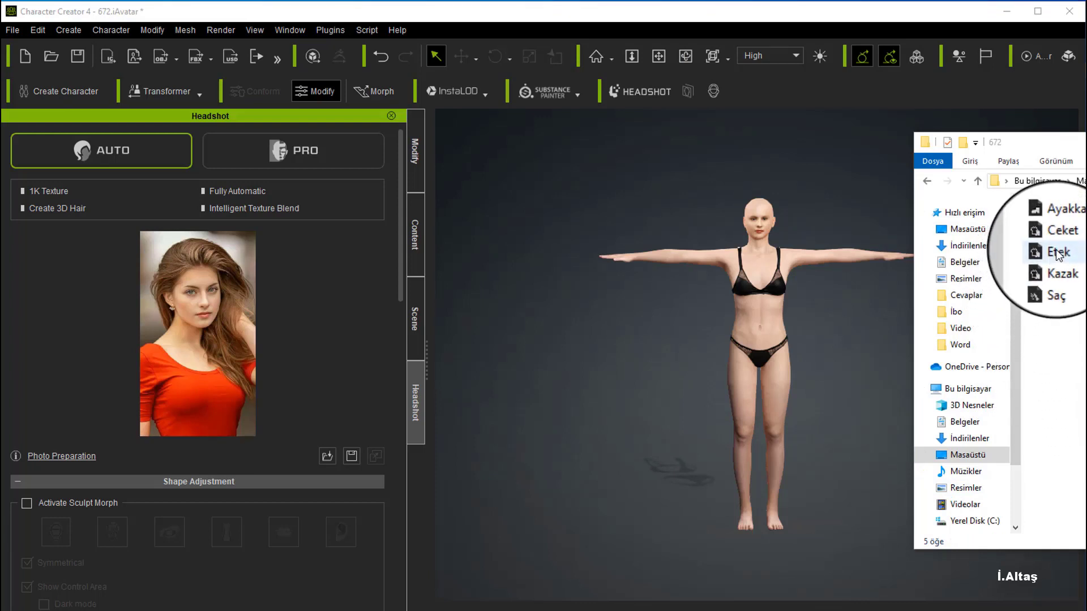
Dress the 672 character in the Etek skirt, Kazak top, Ceket jacket and Ayakkabı shoes from folder 672
drag(1057, 251, 752, 348)
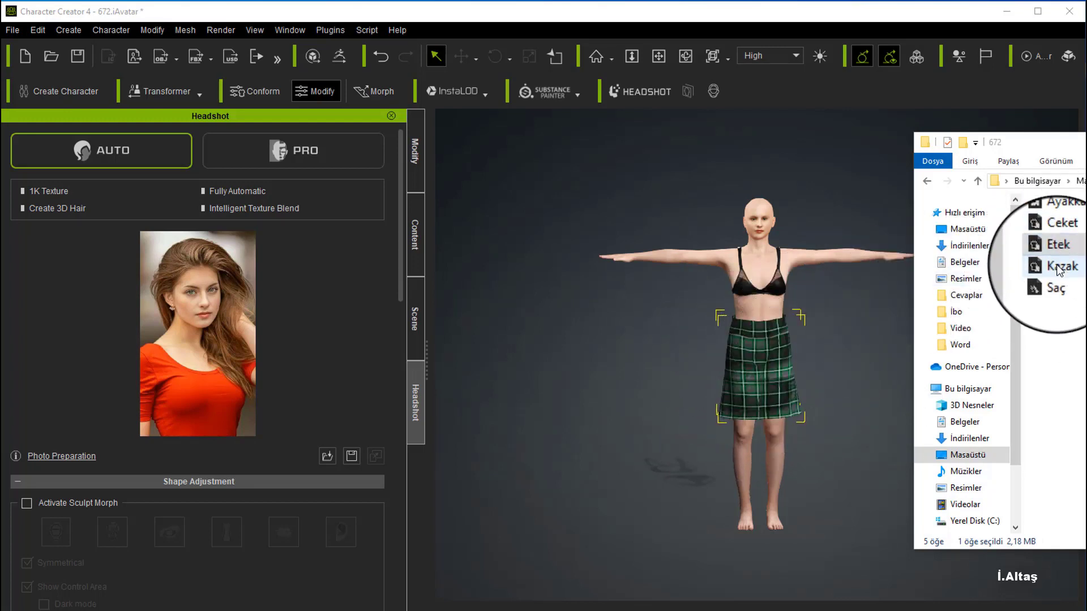
drag(1056, 270, 762, 319)
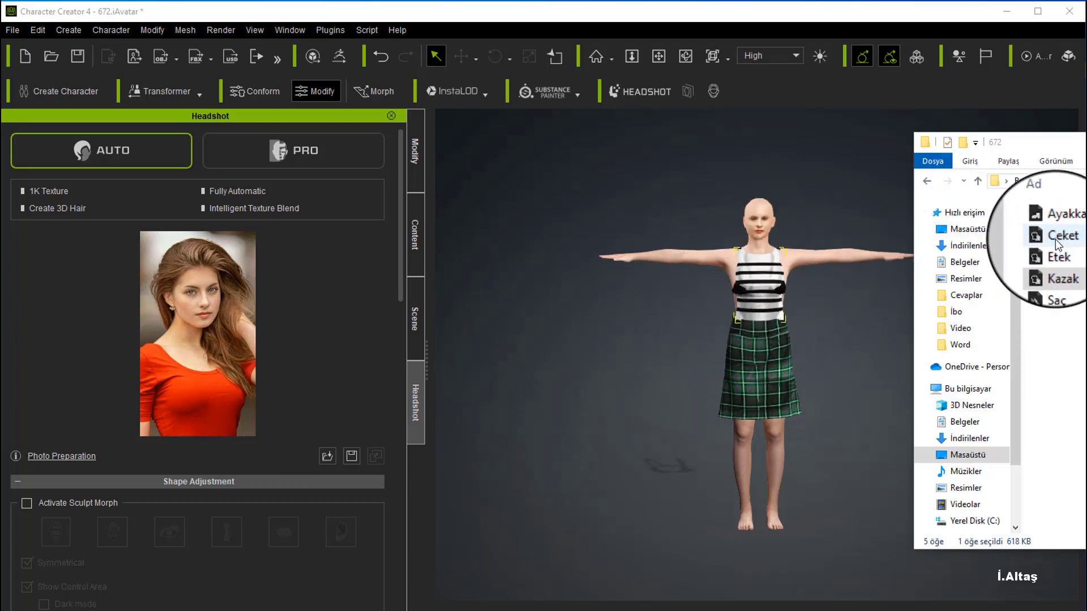
drag(1055, 242, 767, 305)
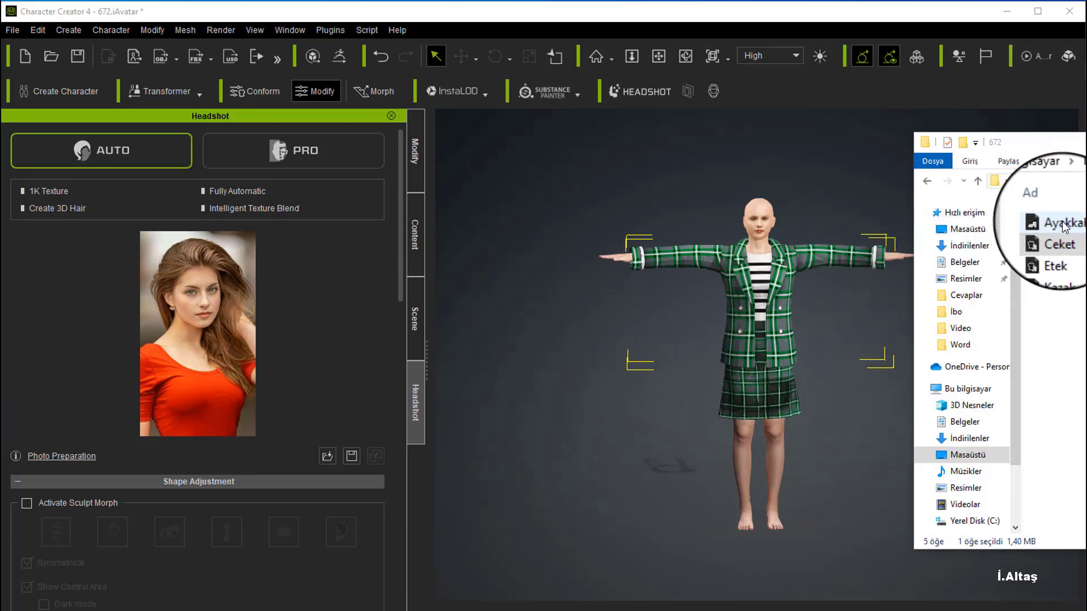
drag(1063, 223, 752, 272)
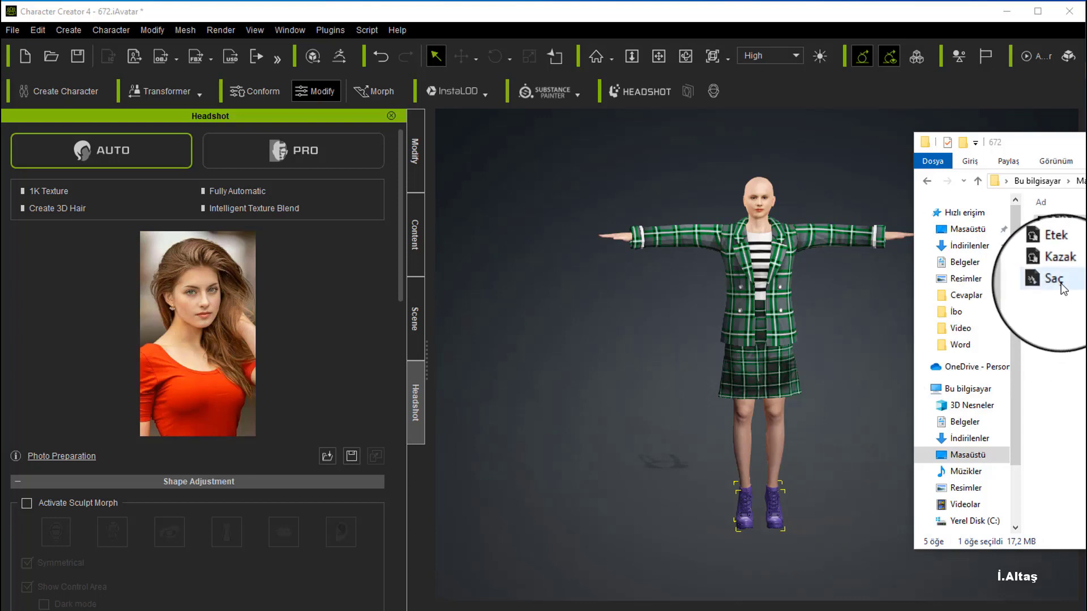
Apply the Saç hair from folder 672 to the character and inspect the outfit from front and back
drag(1060, 286, 772, 267)
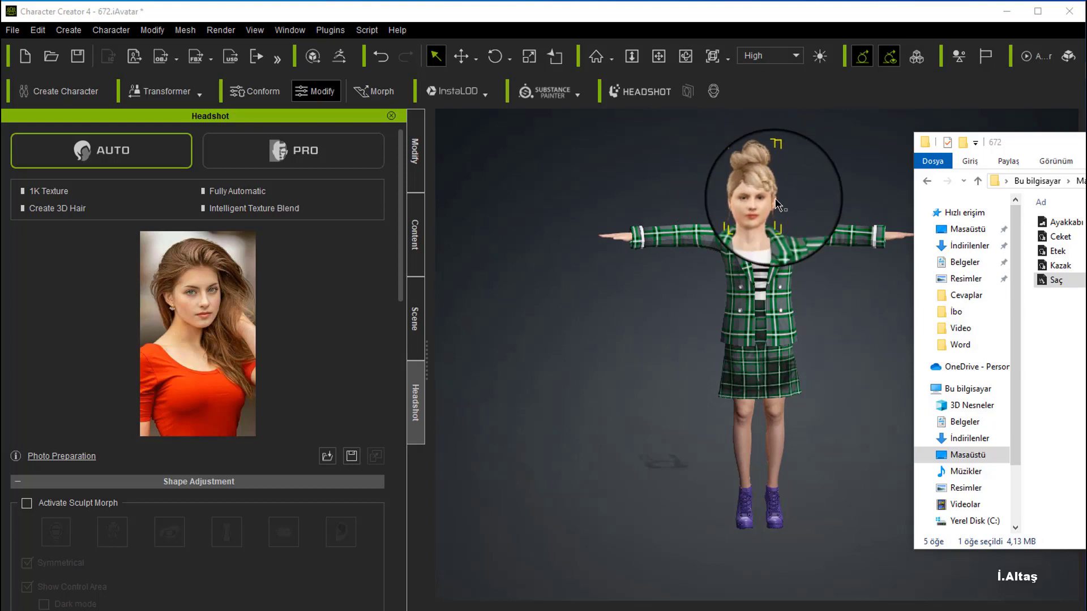
click(685, 56)
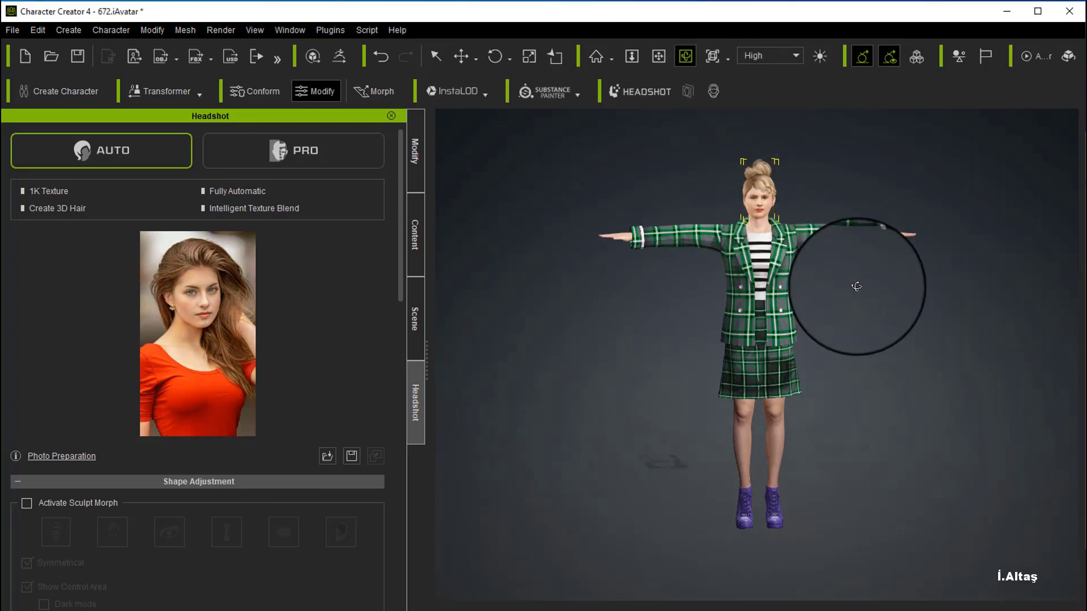
drag(845, 296, 674, 317)
drag(819, 304, 460, 283)
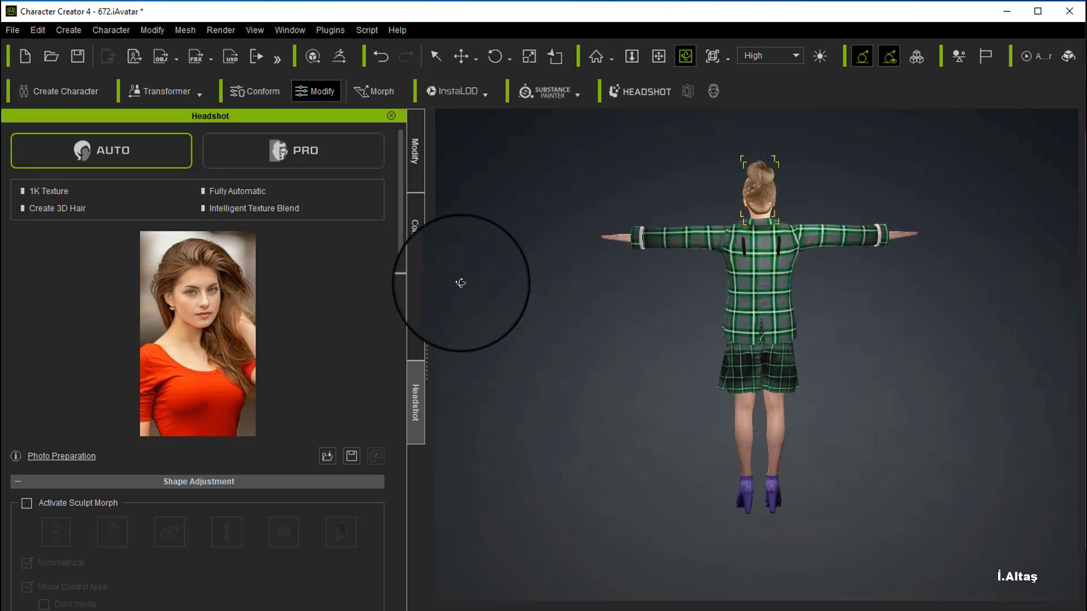
drag(546, 283, 920, 298)
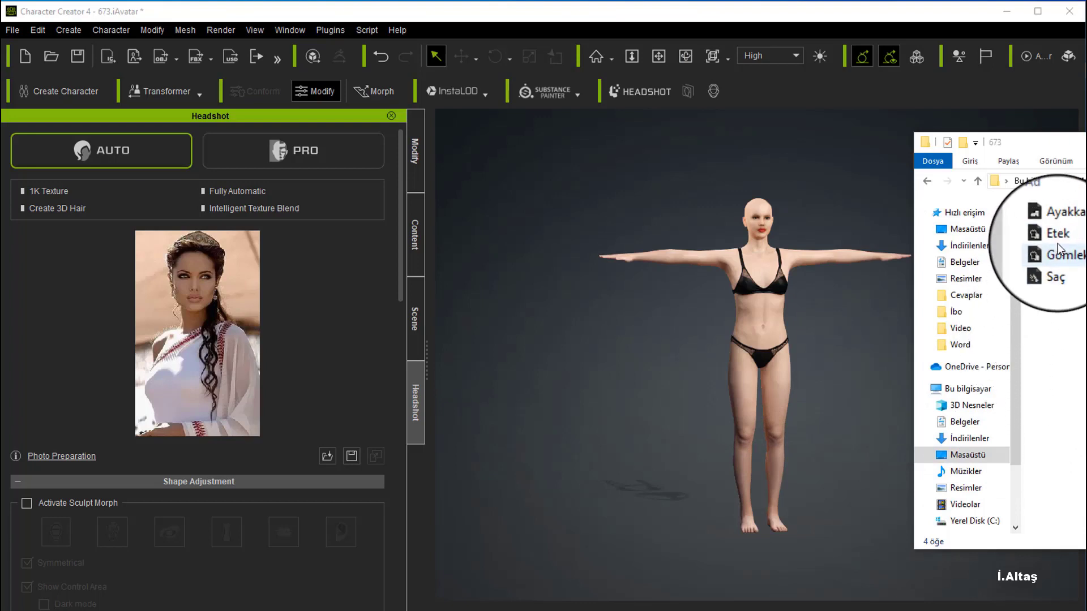
Dress the 673 character in the Etek skirt, Gömlek shirt and Ayakkabı shoes from folder 673
drag(1055, 237, 769, 394)
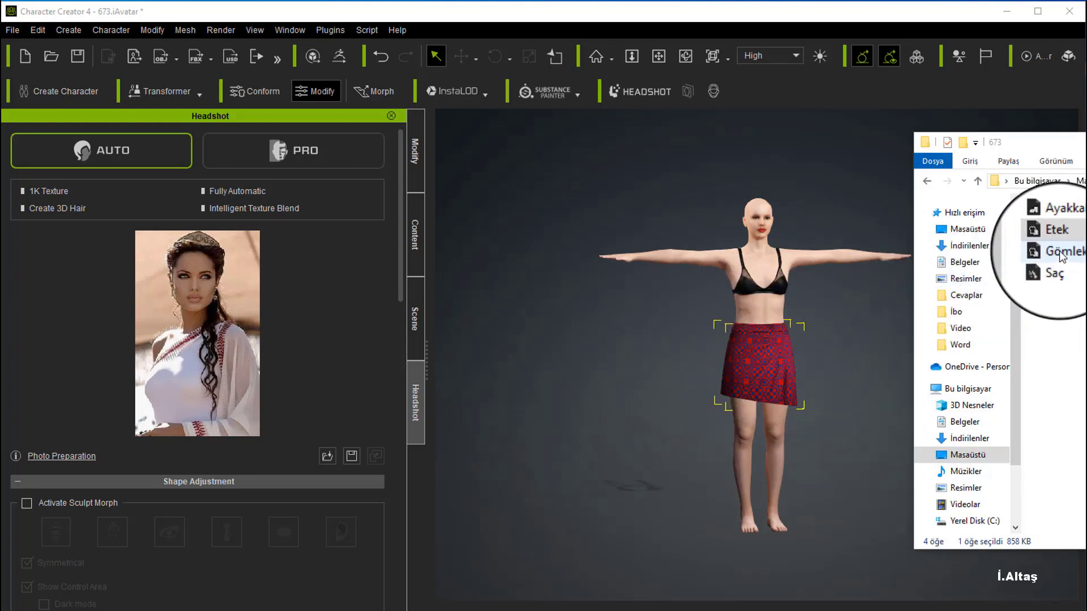
drag(1062, 257, 758, 311)
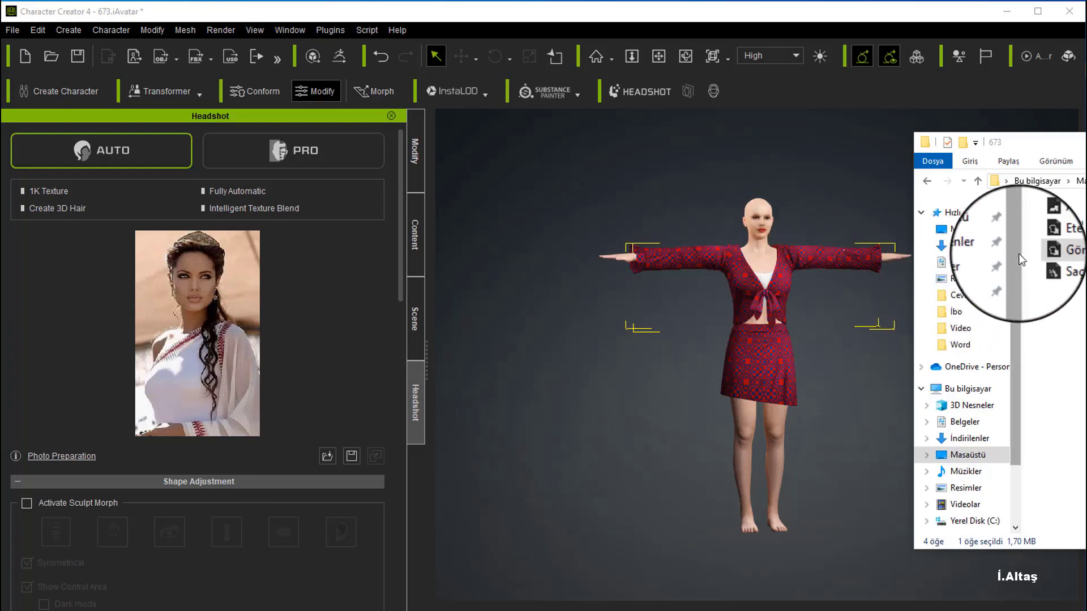
drag(1060, 222, 757, 251)
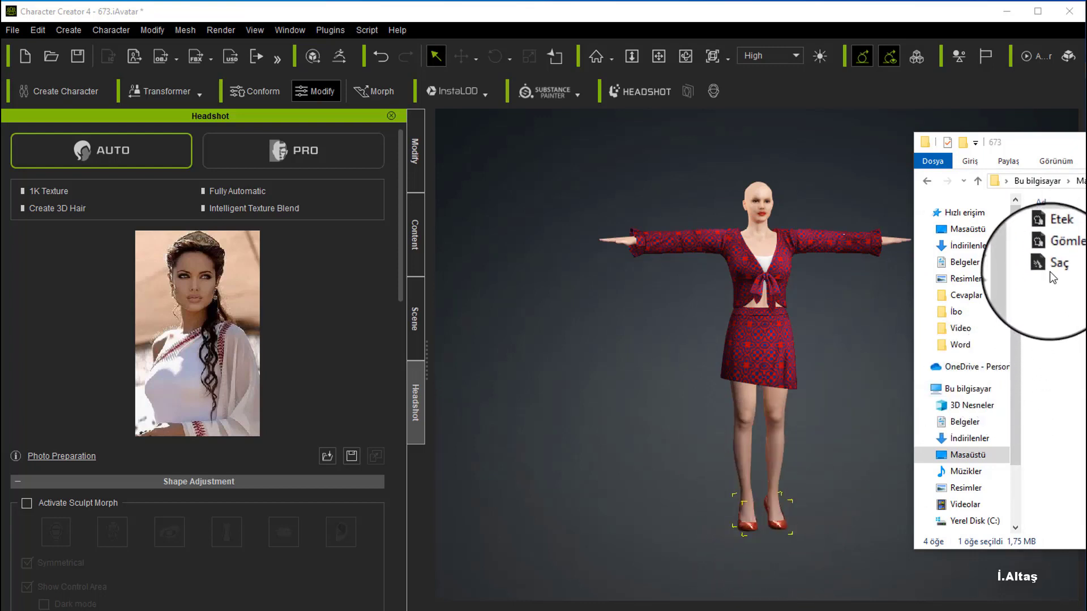
Apply the Saç hair from folder 673 to the character and inspect the outfit from several sides
drag(1051, 270, 746, 329)
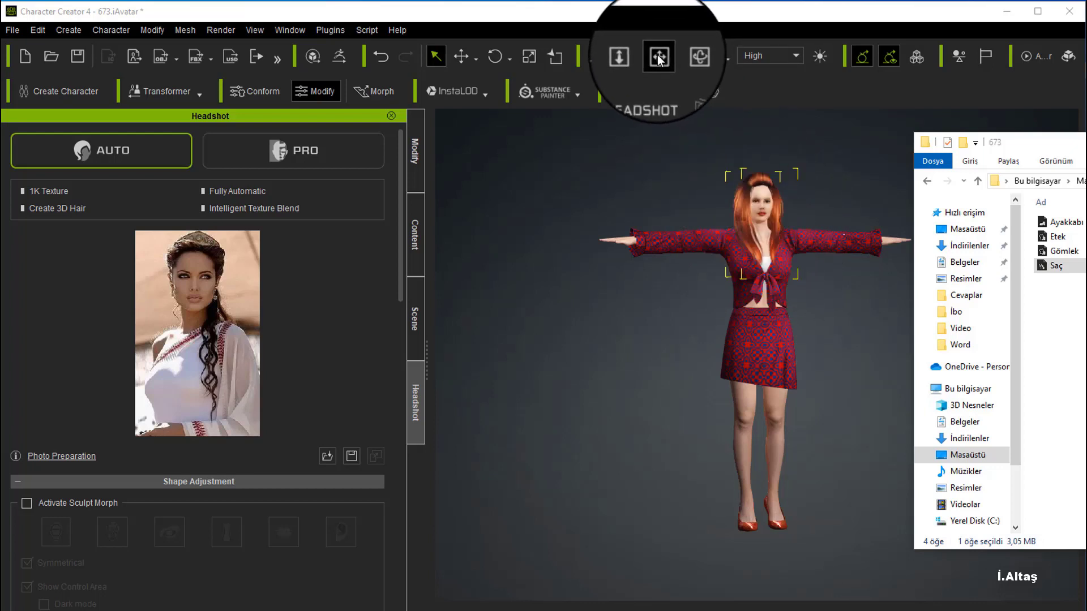
click(686, 59)
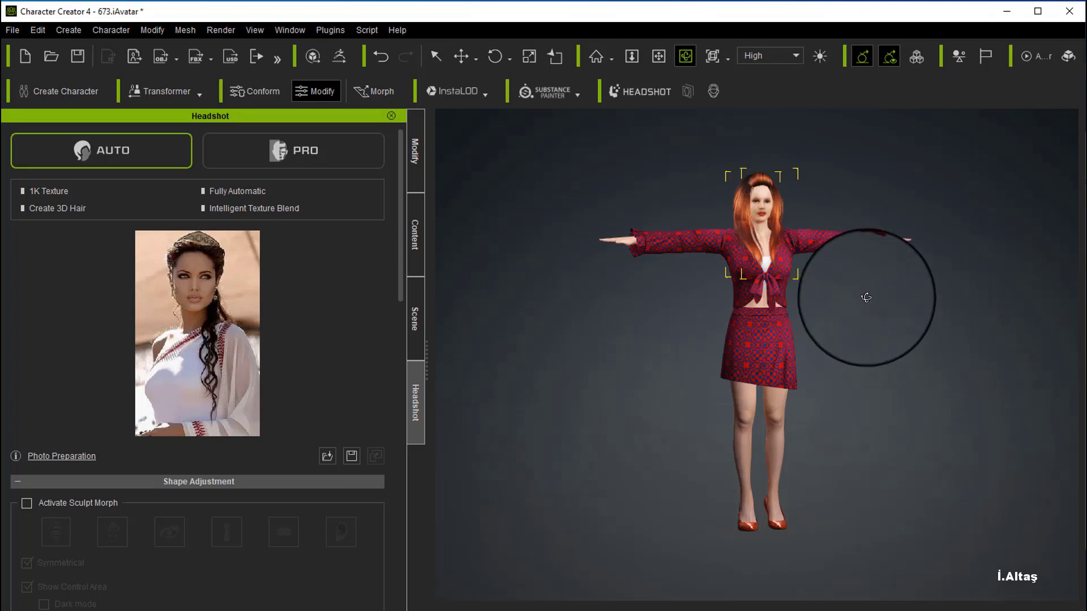
drag(866, 299, 893, 291)
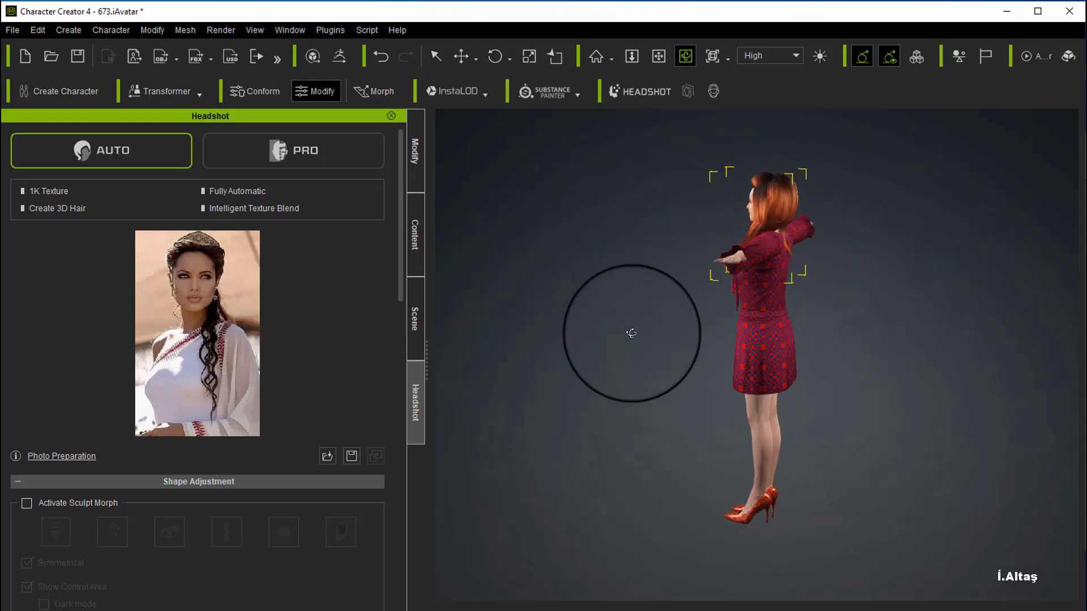
drag(632, 334, 815, 338)
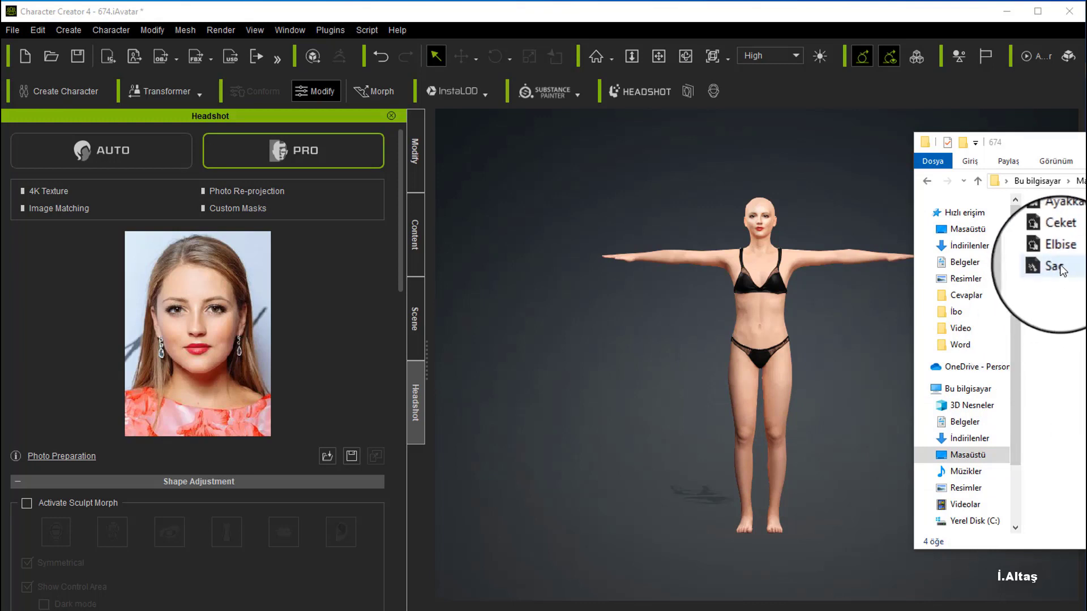
Dress the 674 character in the Elbise dress, Ceket jacket and Ayakkabı shoes from folder 674
drag(1059, 258, 759, 341)
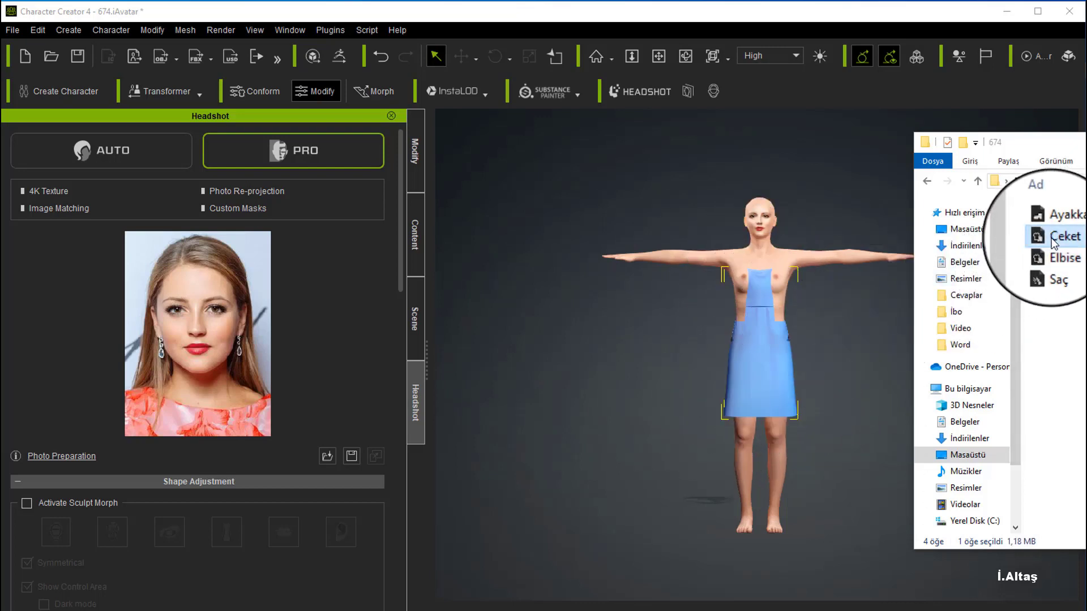
drag(1051, 237, 756, 311)
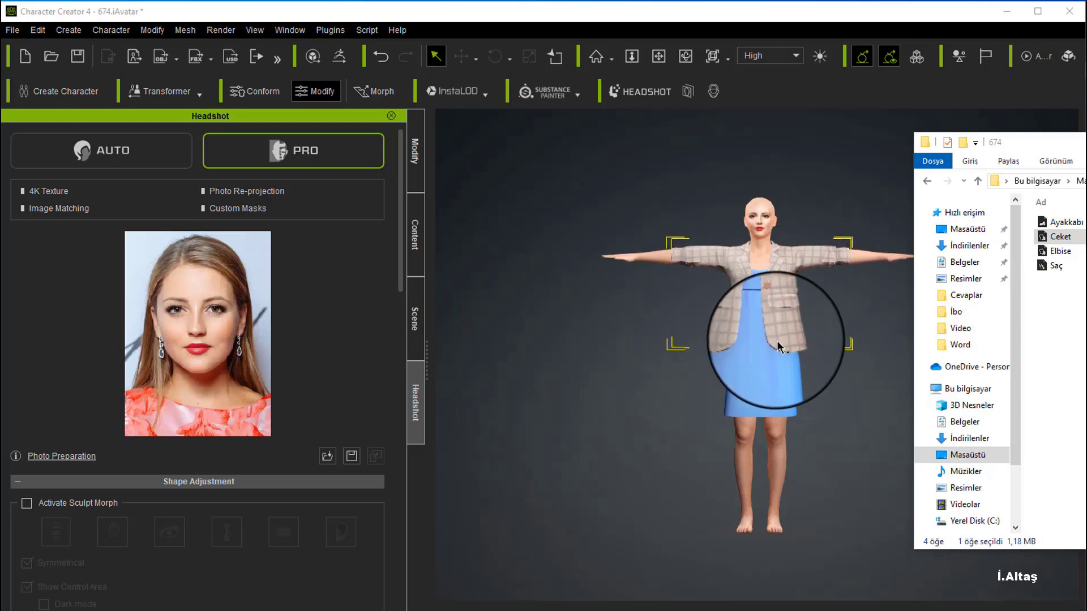
drag(1057, 225, 752, 315)
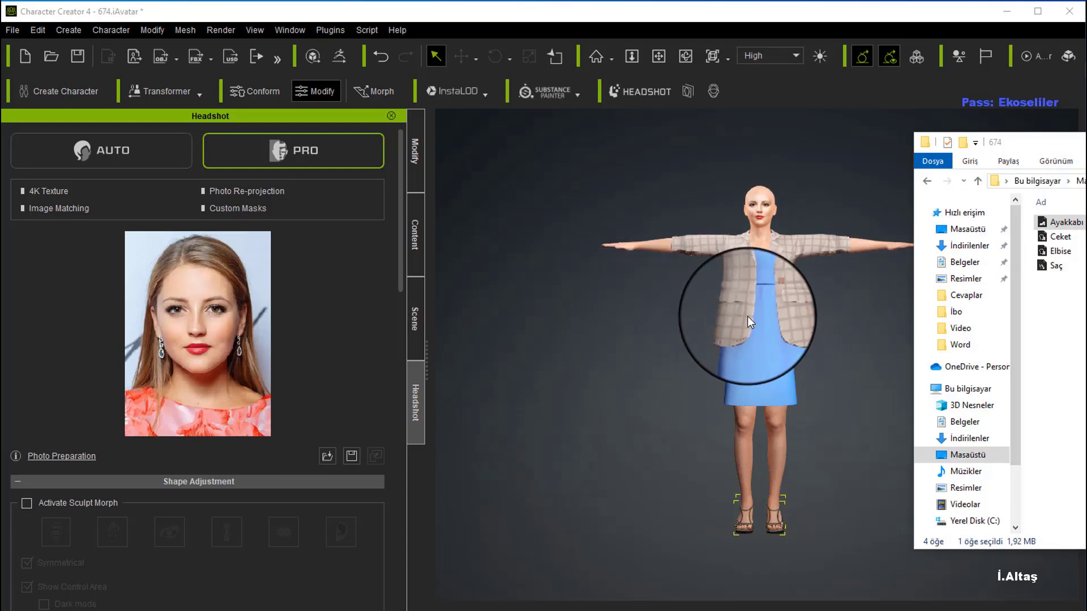
click(745, 535)
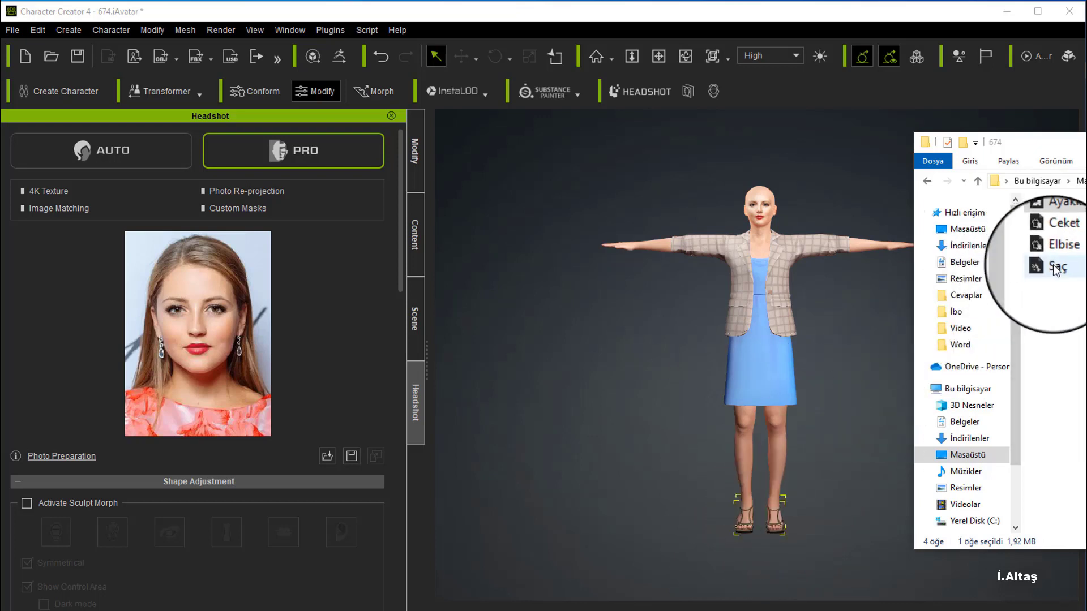
Apply the Saç hair from folder 674 to the character and inspect the complete outfit all around
drag(1053, 263, 749, 270)
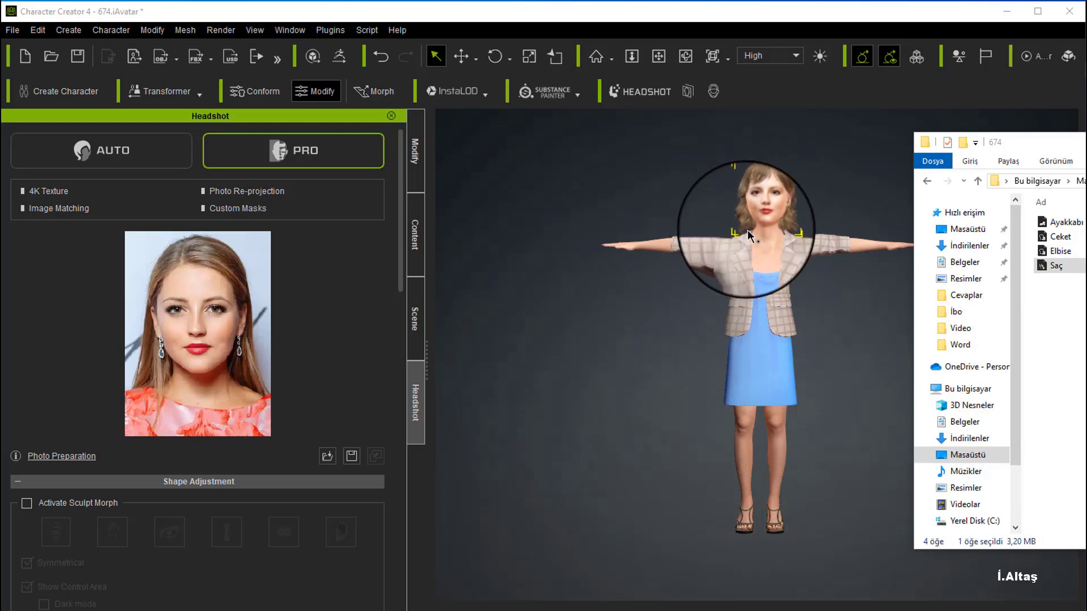
click(685, 57)
drag(881, 316, 834, 306)
drag(646, 318, 901, 308)
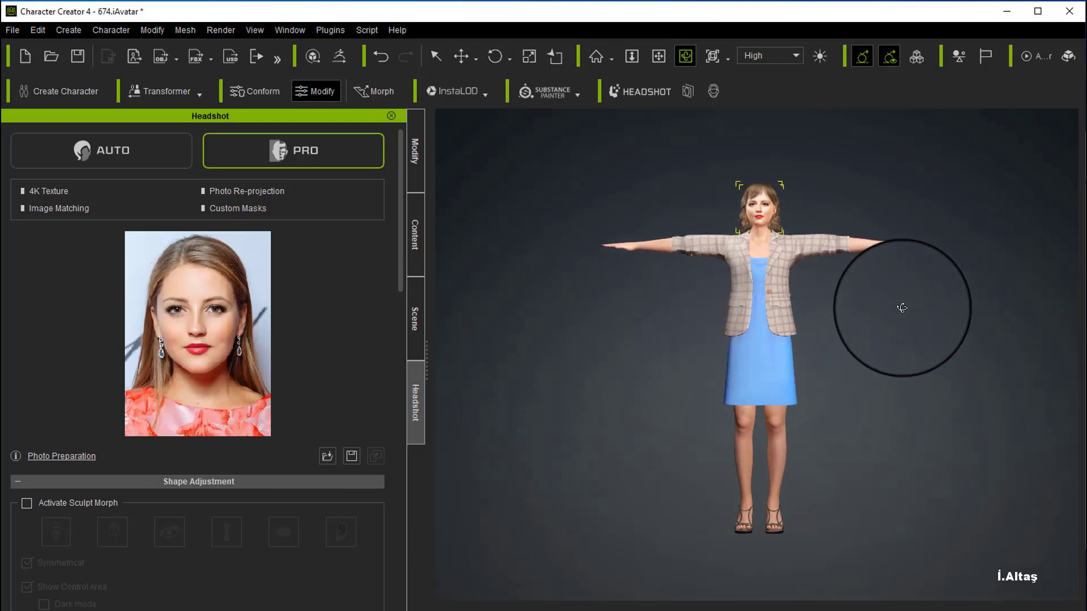